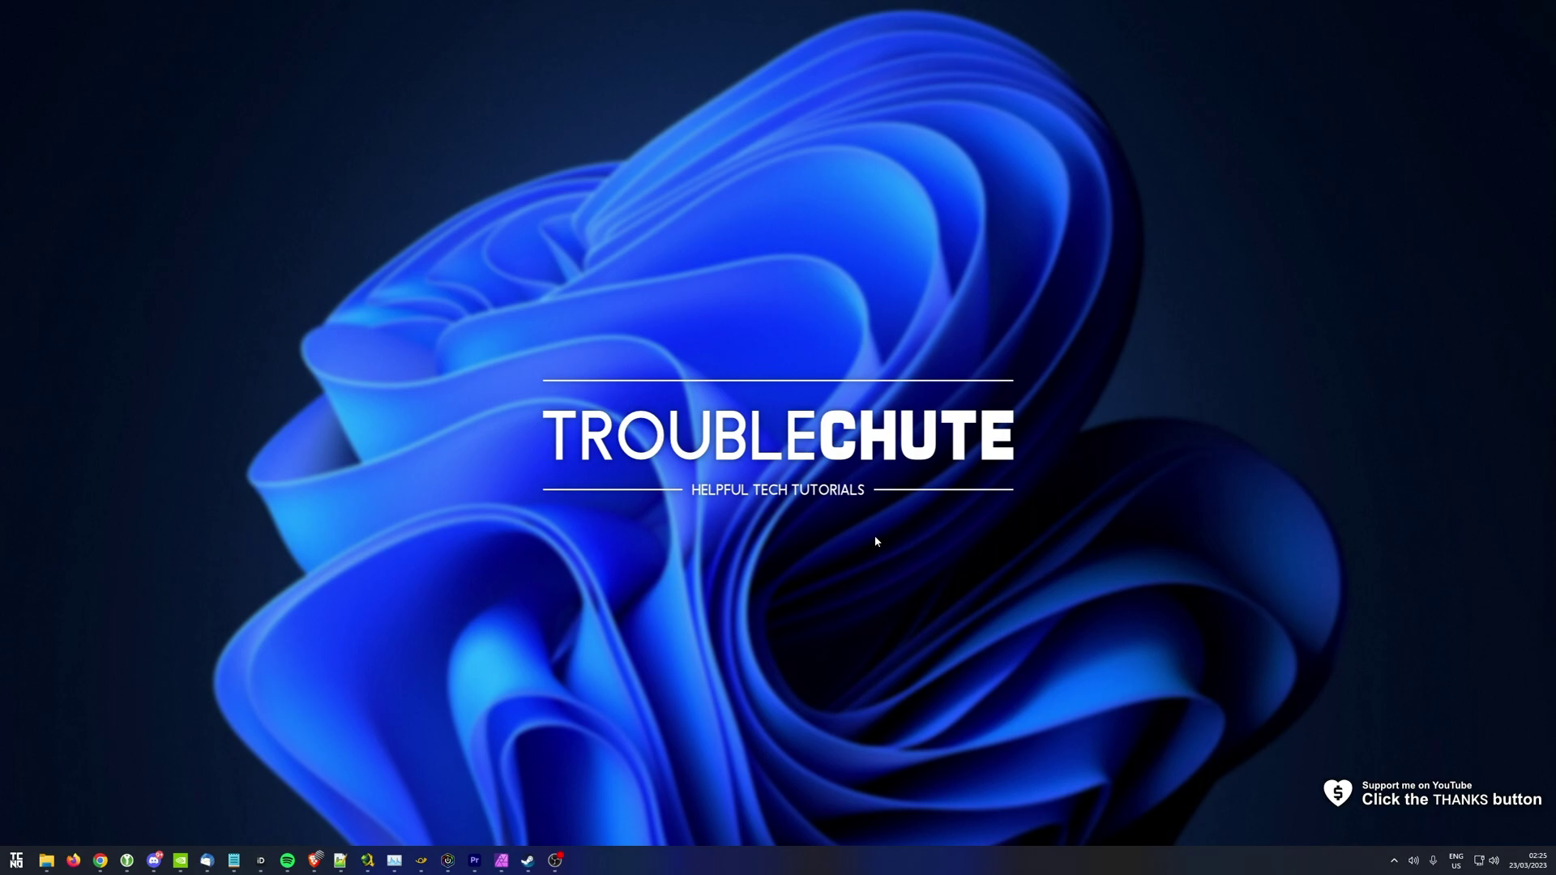
Bring forward the Chrome window showing 'steam account switcher' search results.
{"action": "left_click", "coordinate": [99, 860]}
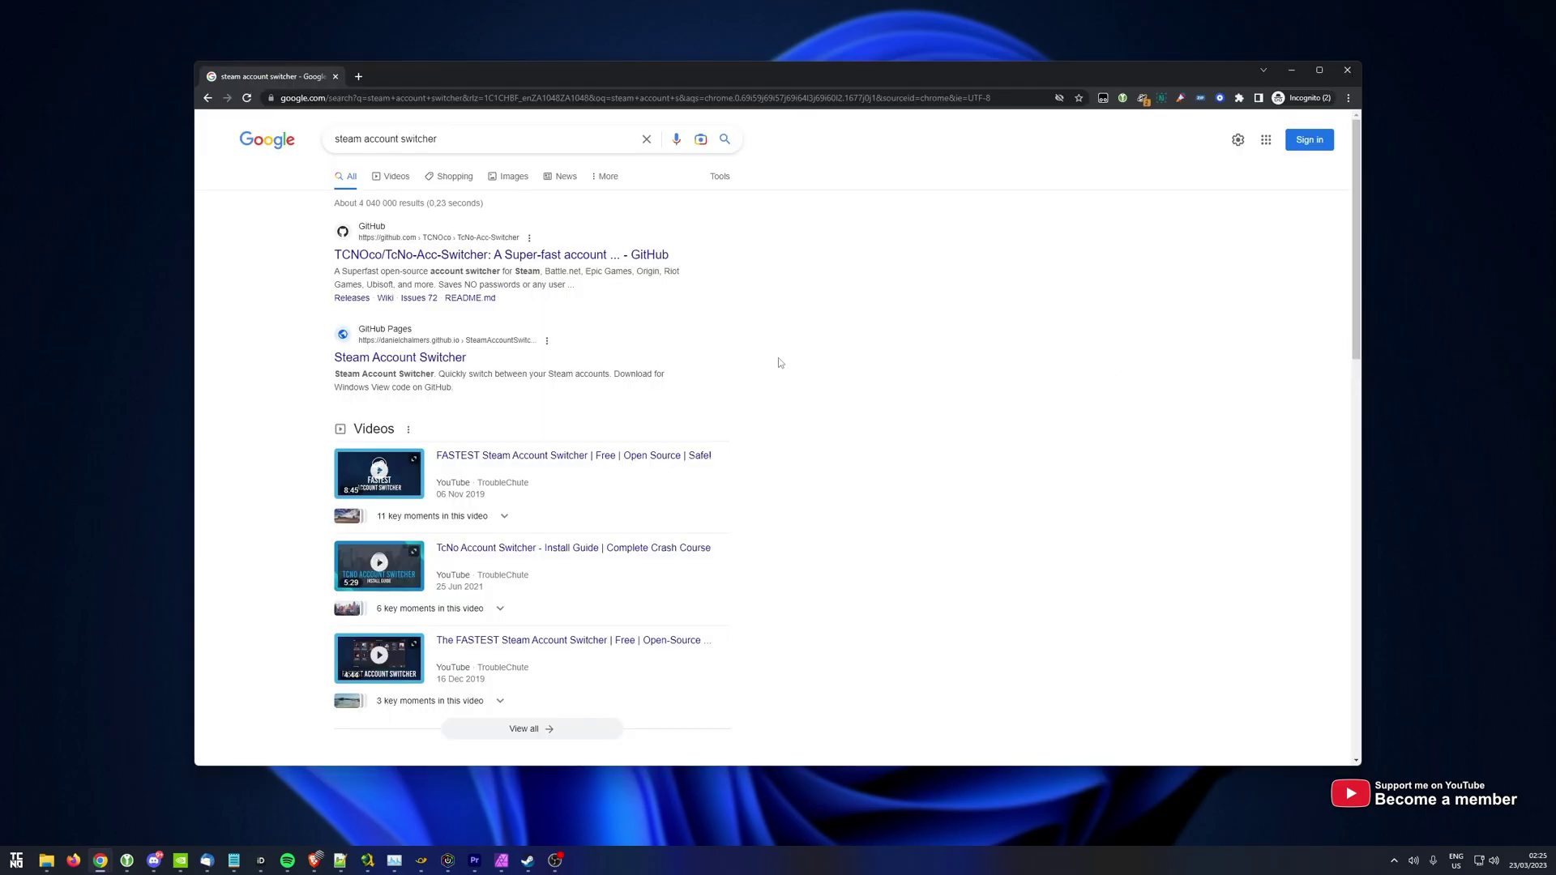
{"action": "left_click", "coordinate": [434, 260]}
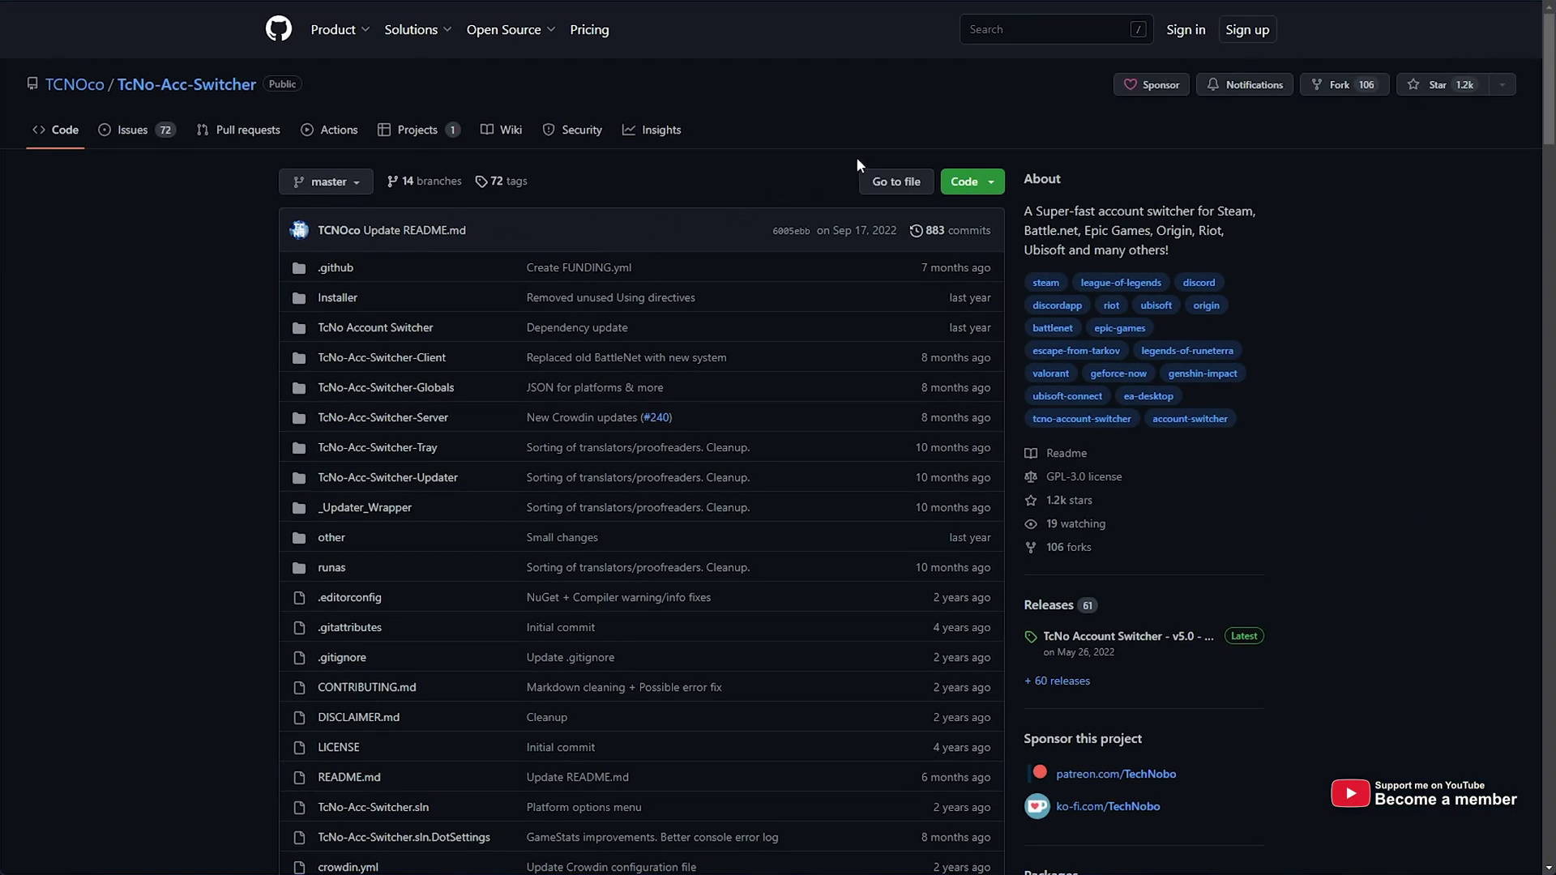
{"action": "middle_click", "coordinate": [880, 128]}
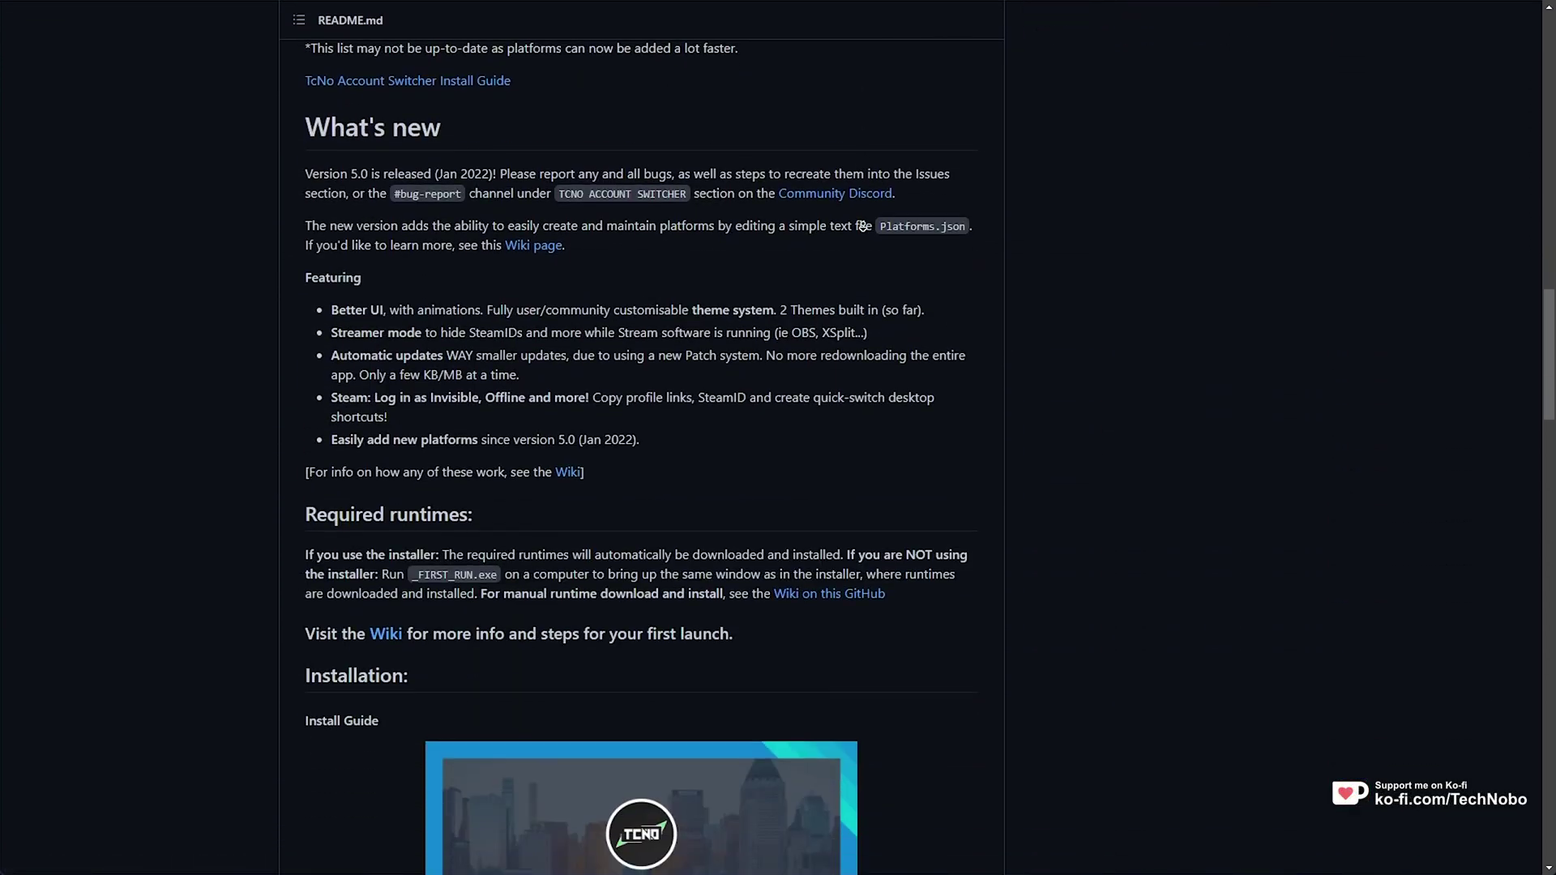
{"action": "scroll", "coordinate": [868, 284], "scroll_direction": "up", "scroll_amount": 3}
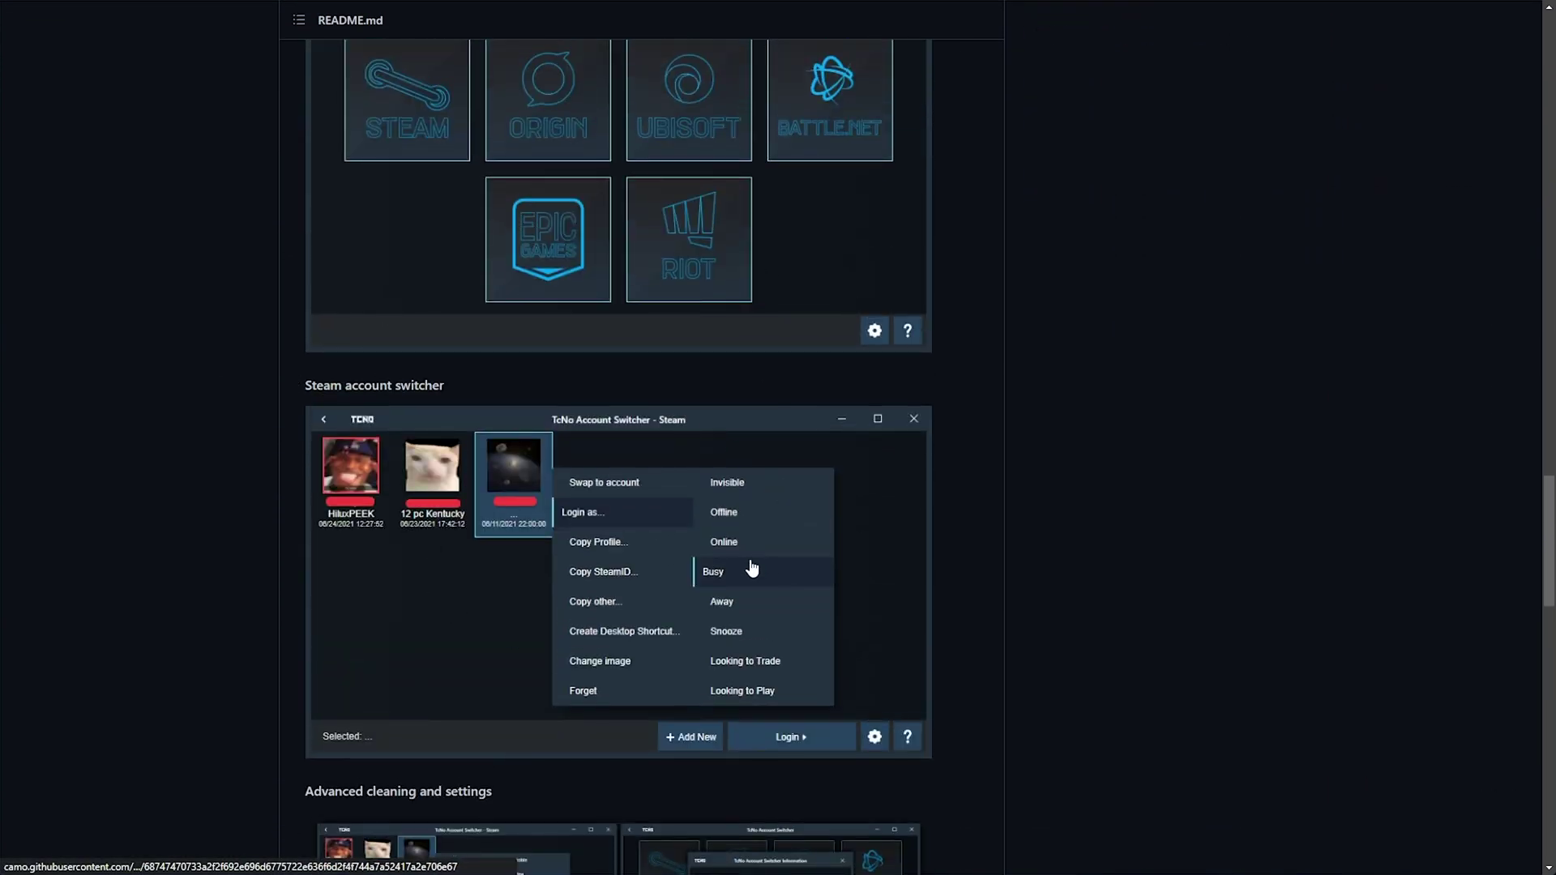
{"action": "scroll", "coordinate": [746, 566], "scroll_direction": "down", "scroll_amount": 2}
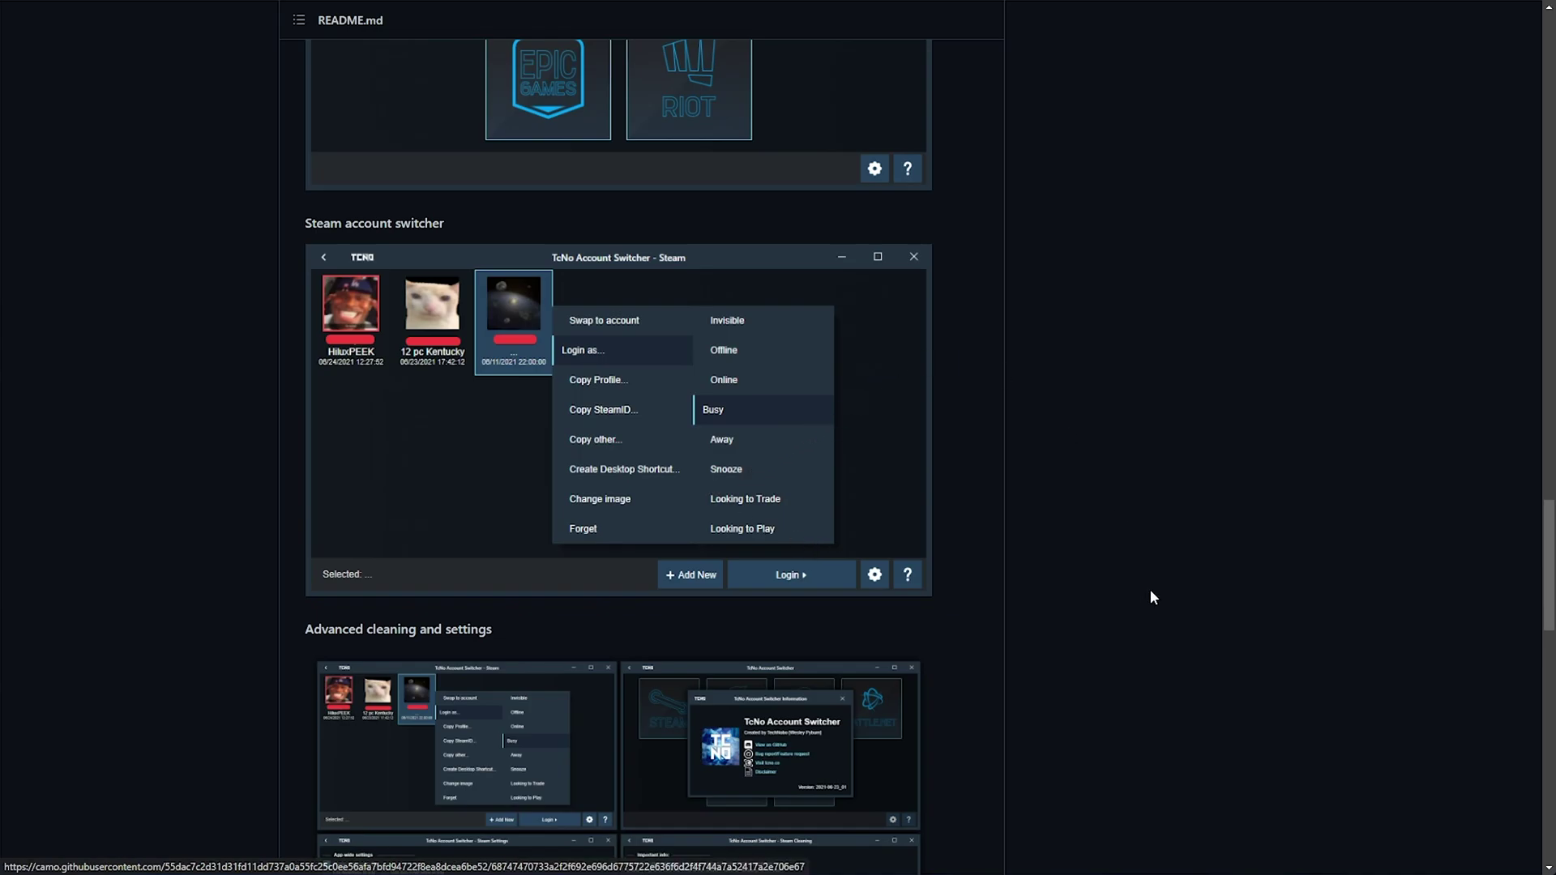
{"action": "key", "text": "Home"}
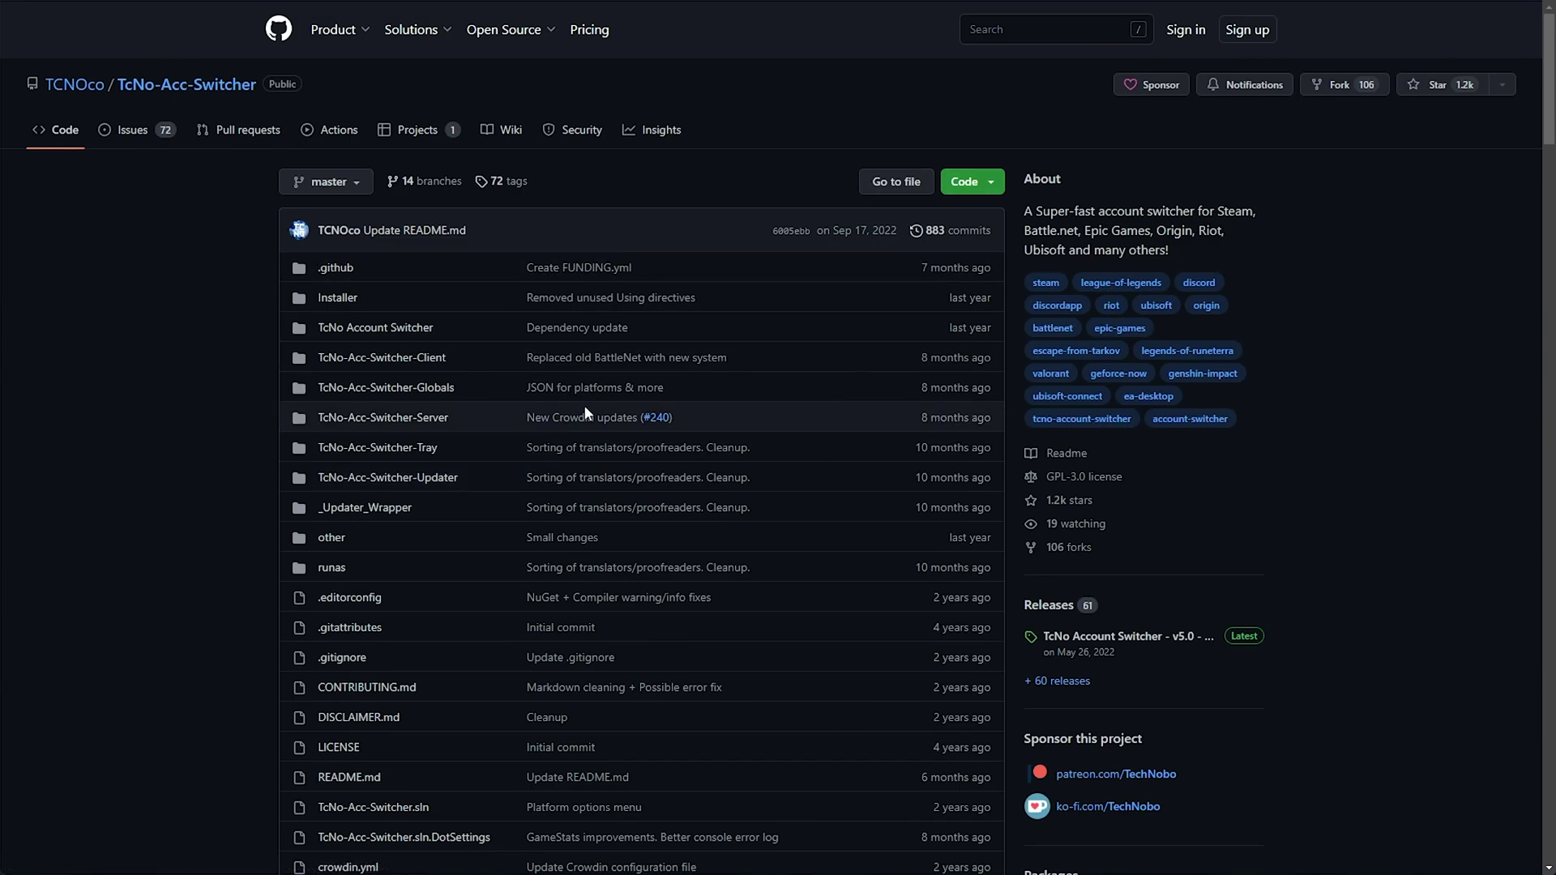
Open the TcNo Account Switcher community and store pages, highlighting its no-longer-available notice.
{"action": "scroll", "coordinate": [486, 389], "scroll_direction": "down", "scroll_amount": 6}
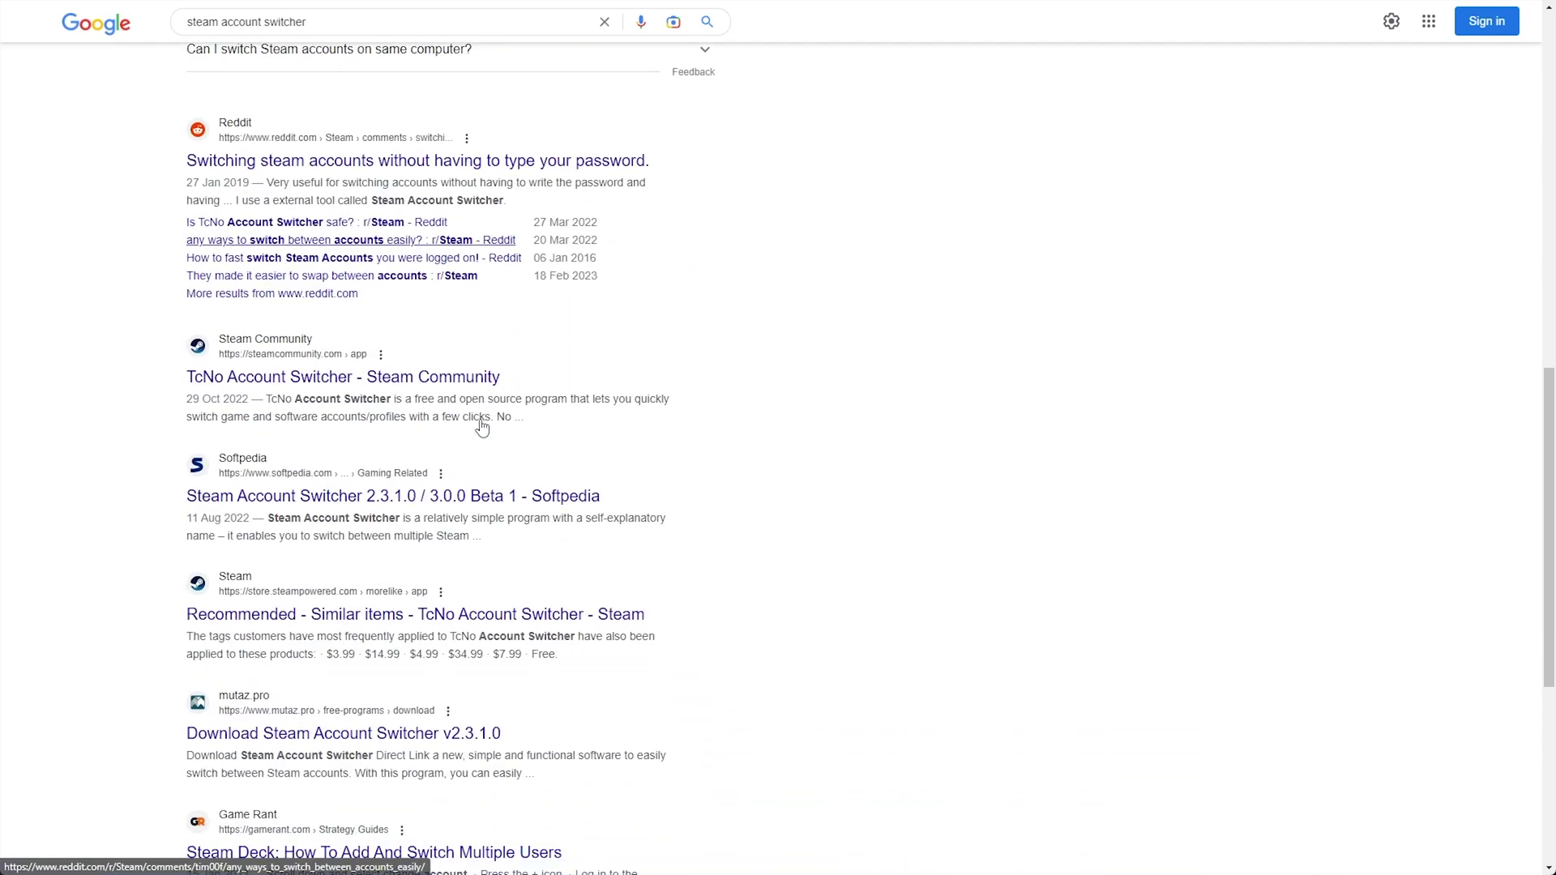
{"action": "left_click", "coordinate": [309, 378]}
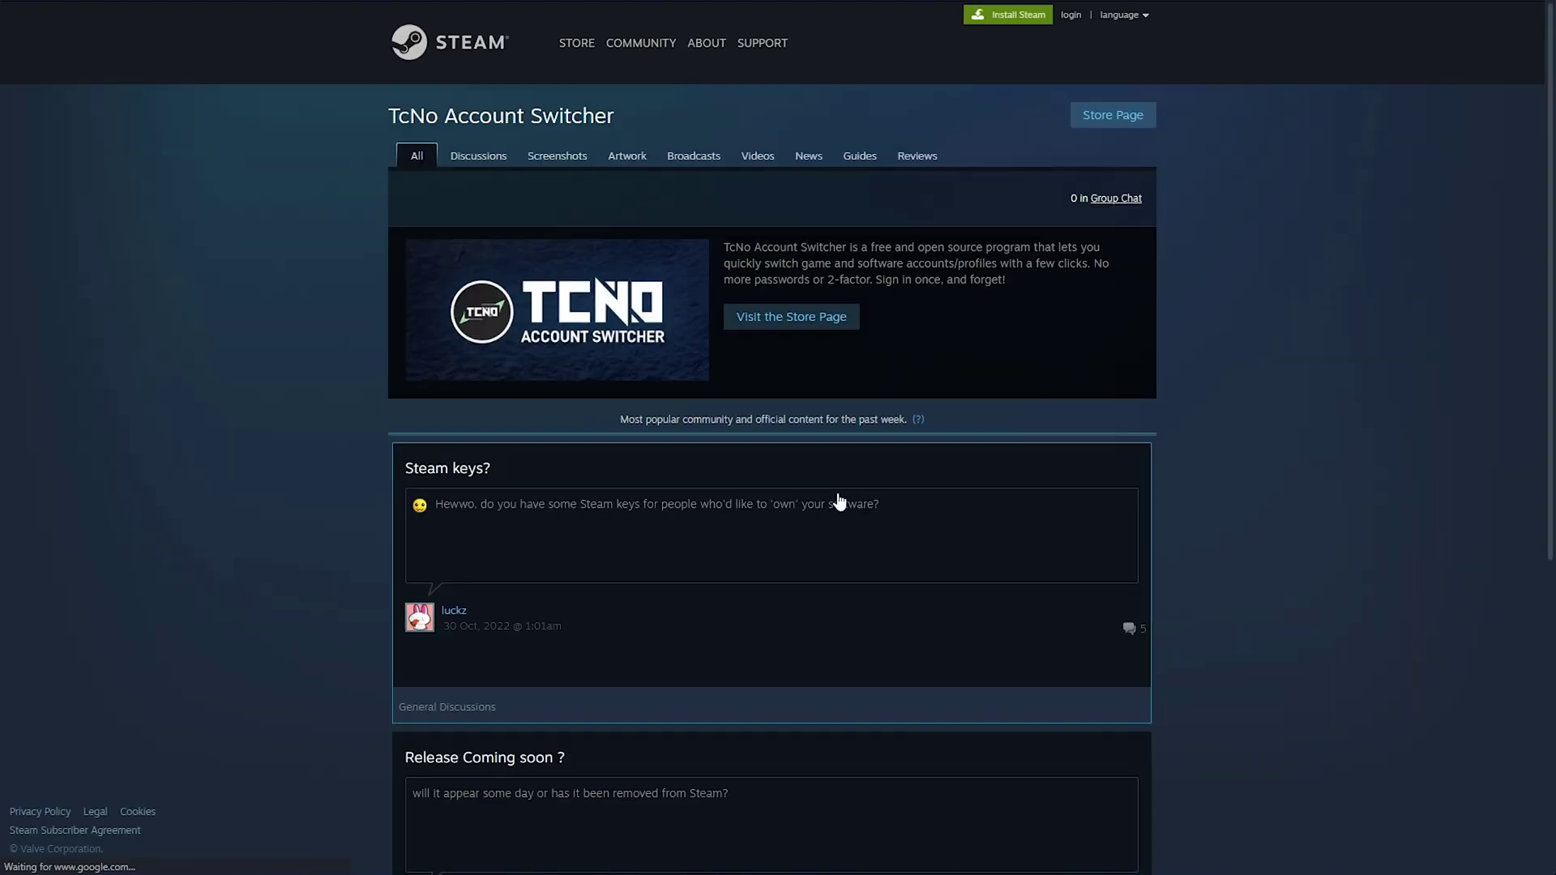
{"action": "left_click", "coordinate": [800, 316]}
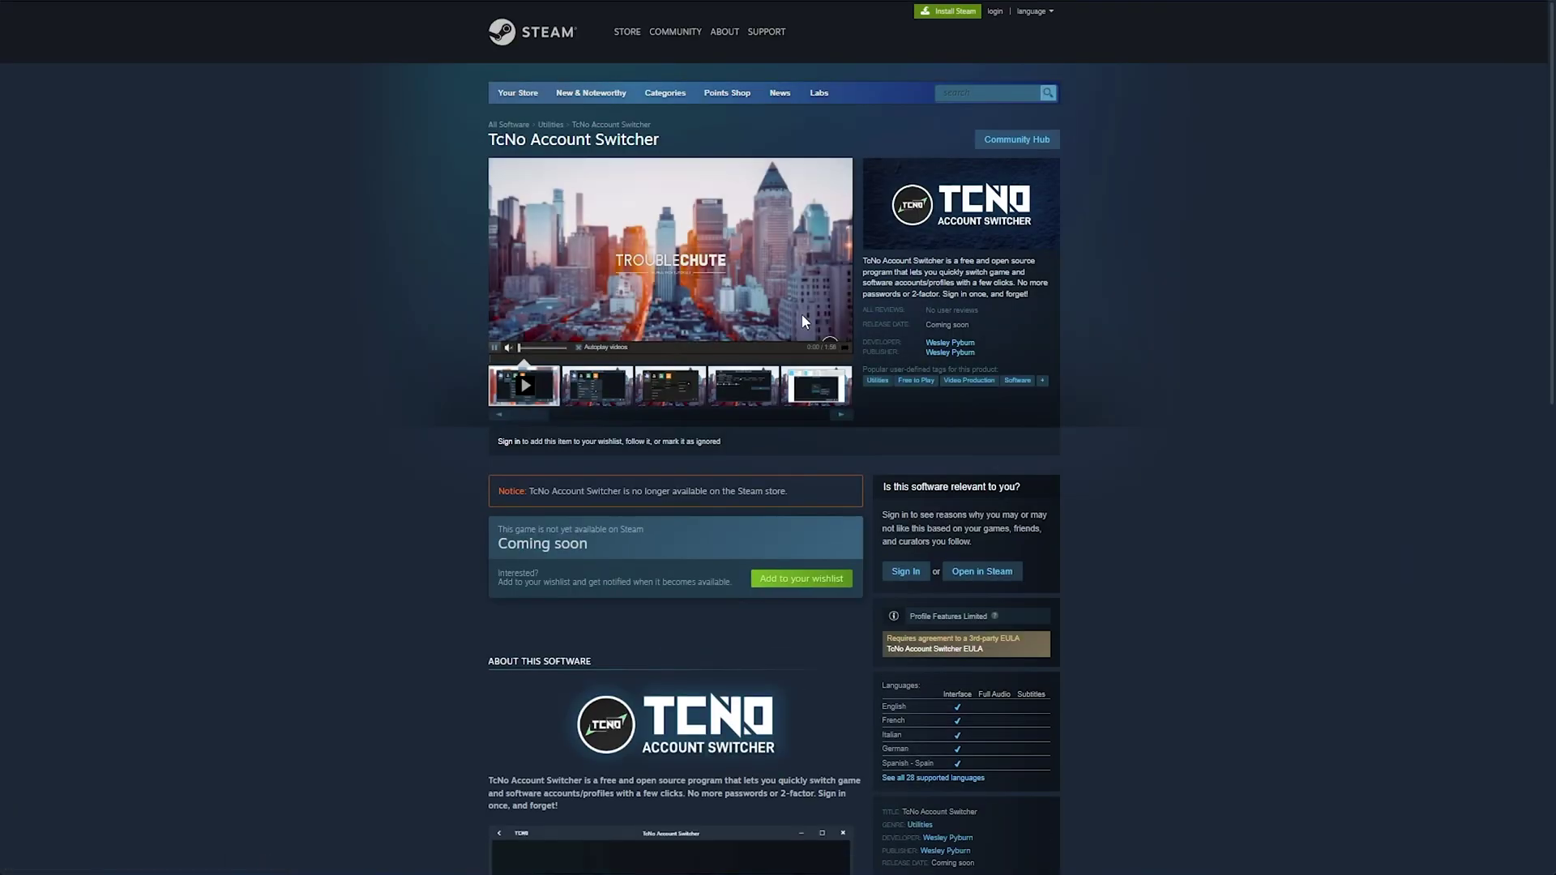
{"action": "left_click_drag", "start_coordinate": [799, 494], "coordinate": [444, 494]}
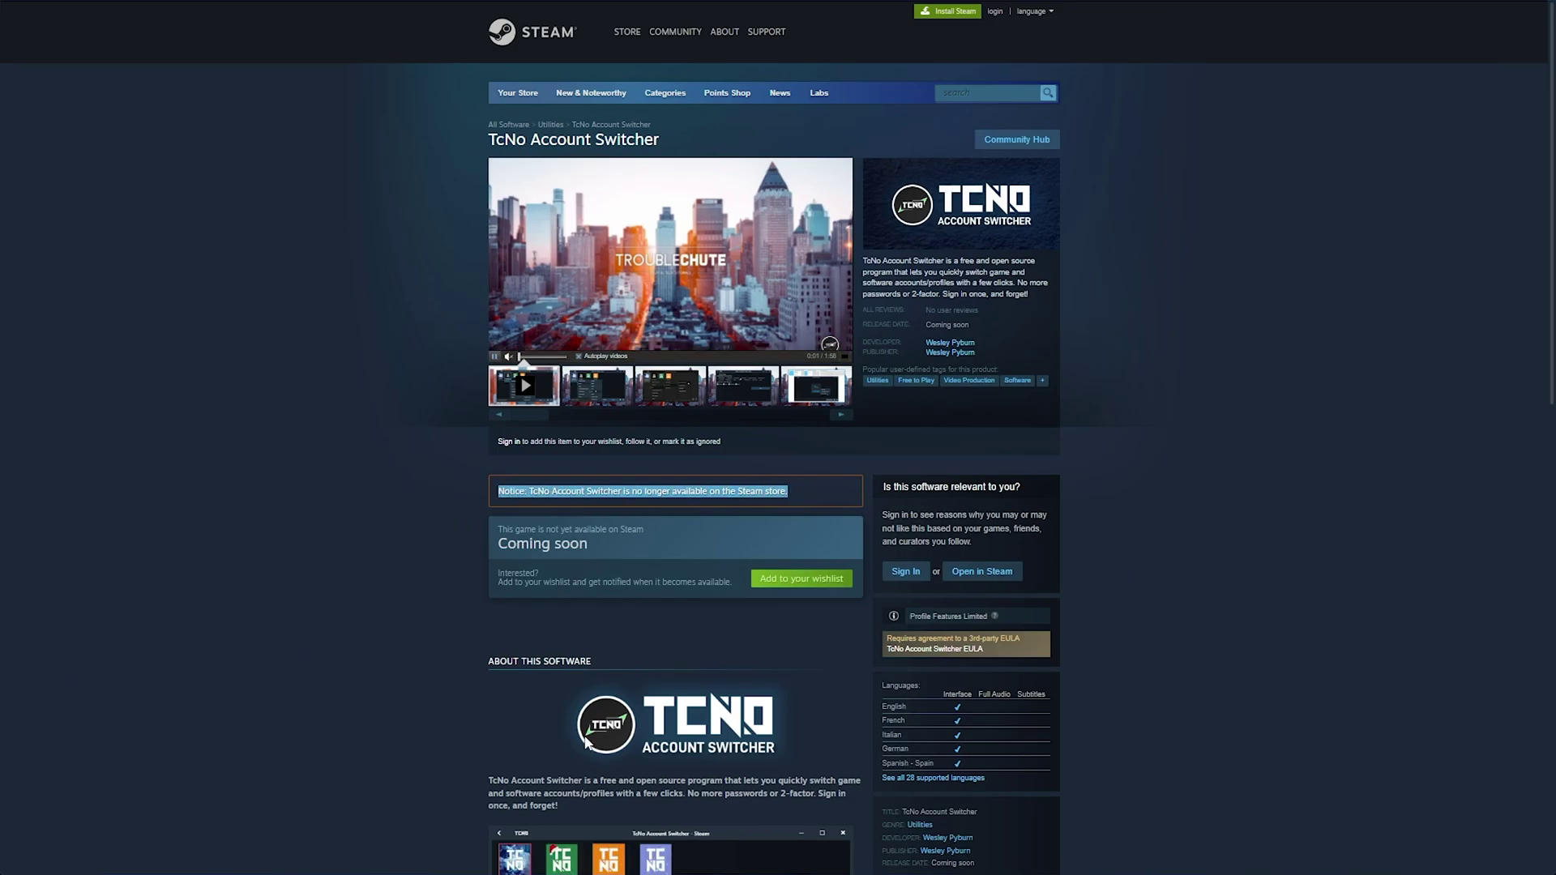
{"action": "left_click", "coordinate": [428, 614]}
{"action": "scroll", "coordinate": [460, 632], "scroll_direction": "down", "scroll_amount": 5}
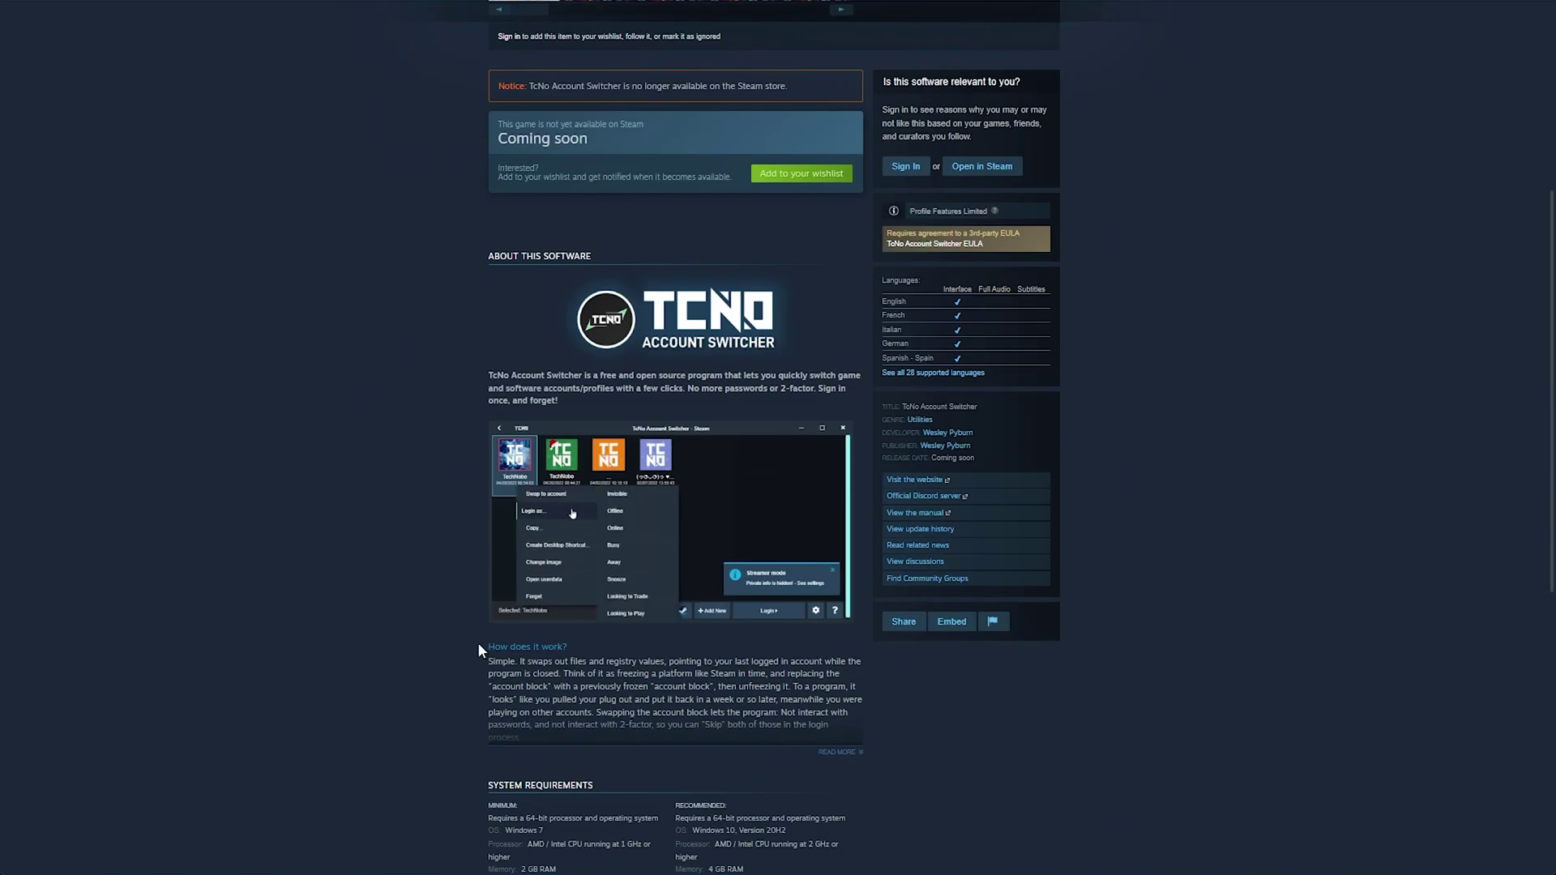
{"action": "scroll", "coordinate": [713, 567], "scroll_direction": "up", "scroll_amount": 5}
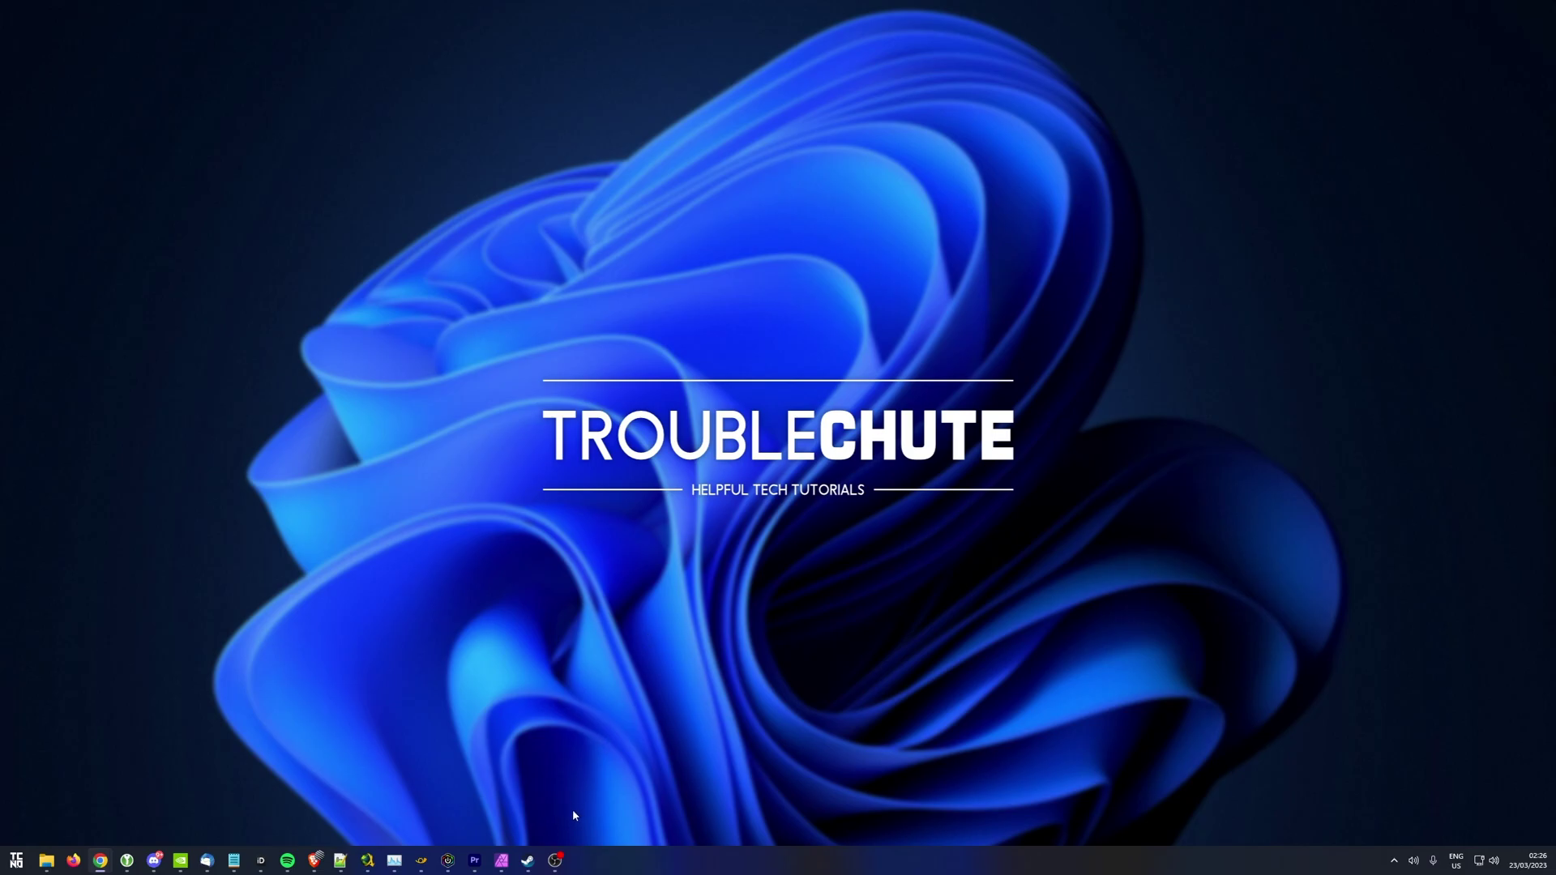
In the Steam client, choose Change Account... from the Steam menu after glancing at Games.
{"action": "left_click", "coordinate": [528, 861]}
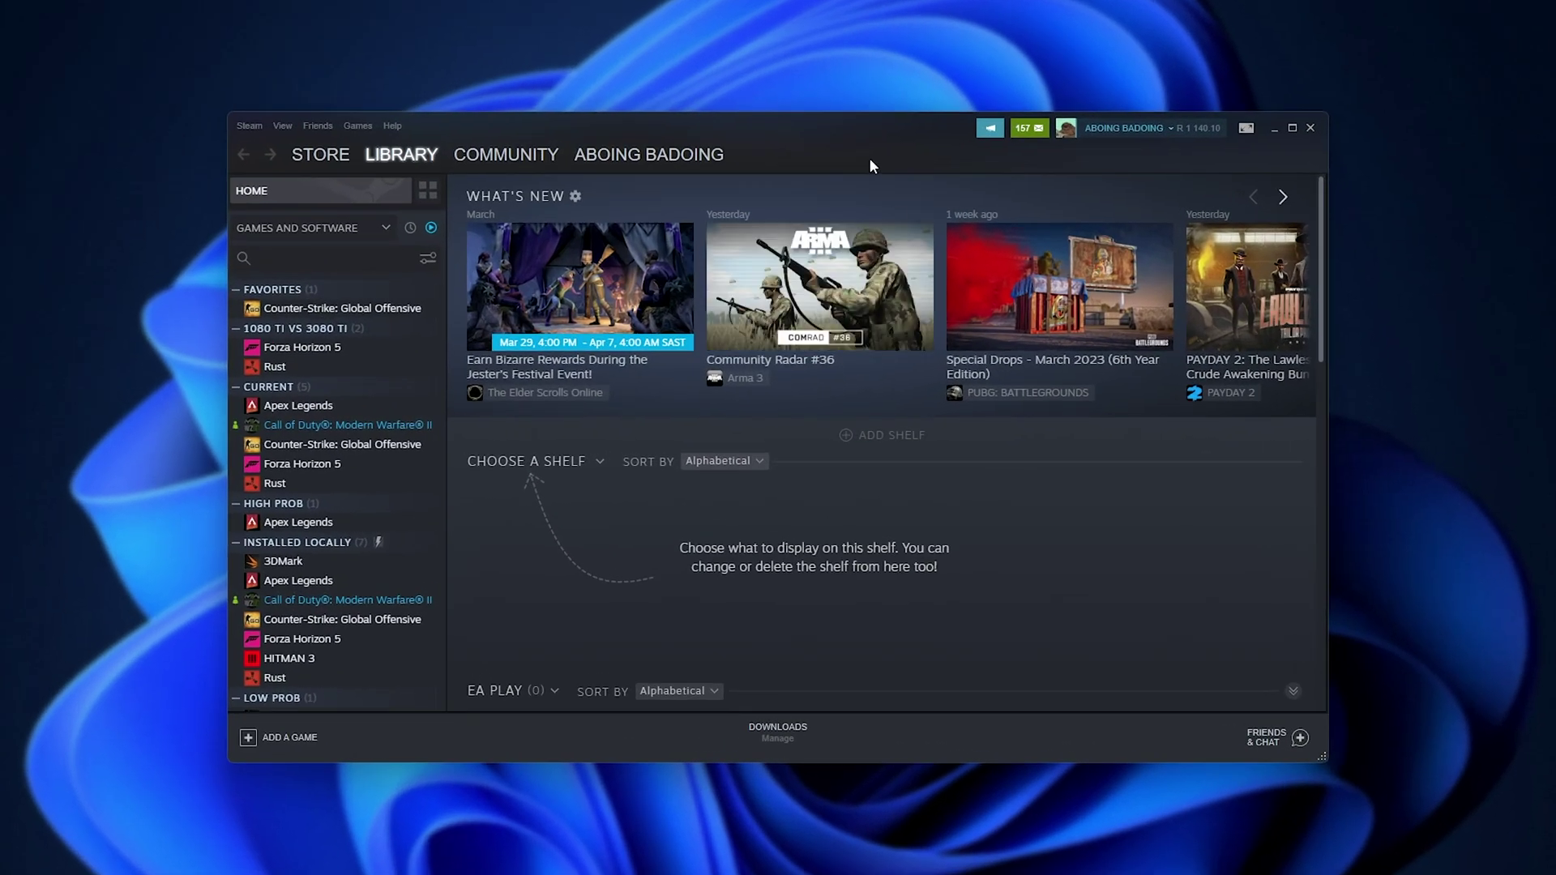
{"action": "left_click", "coordinate": [258, 126]}
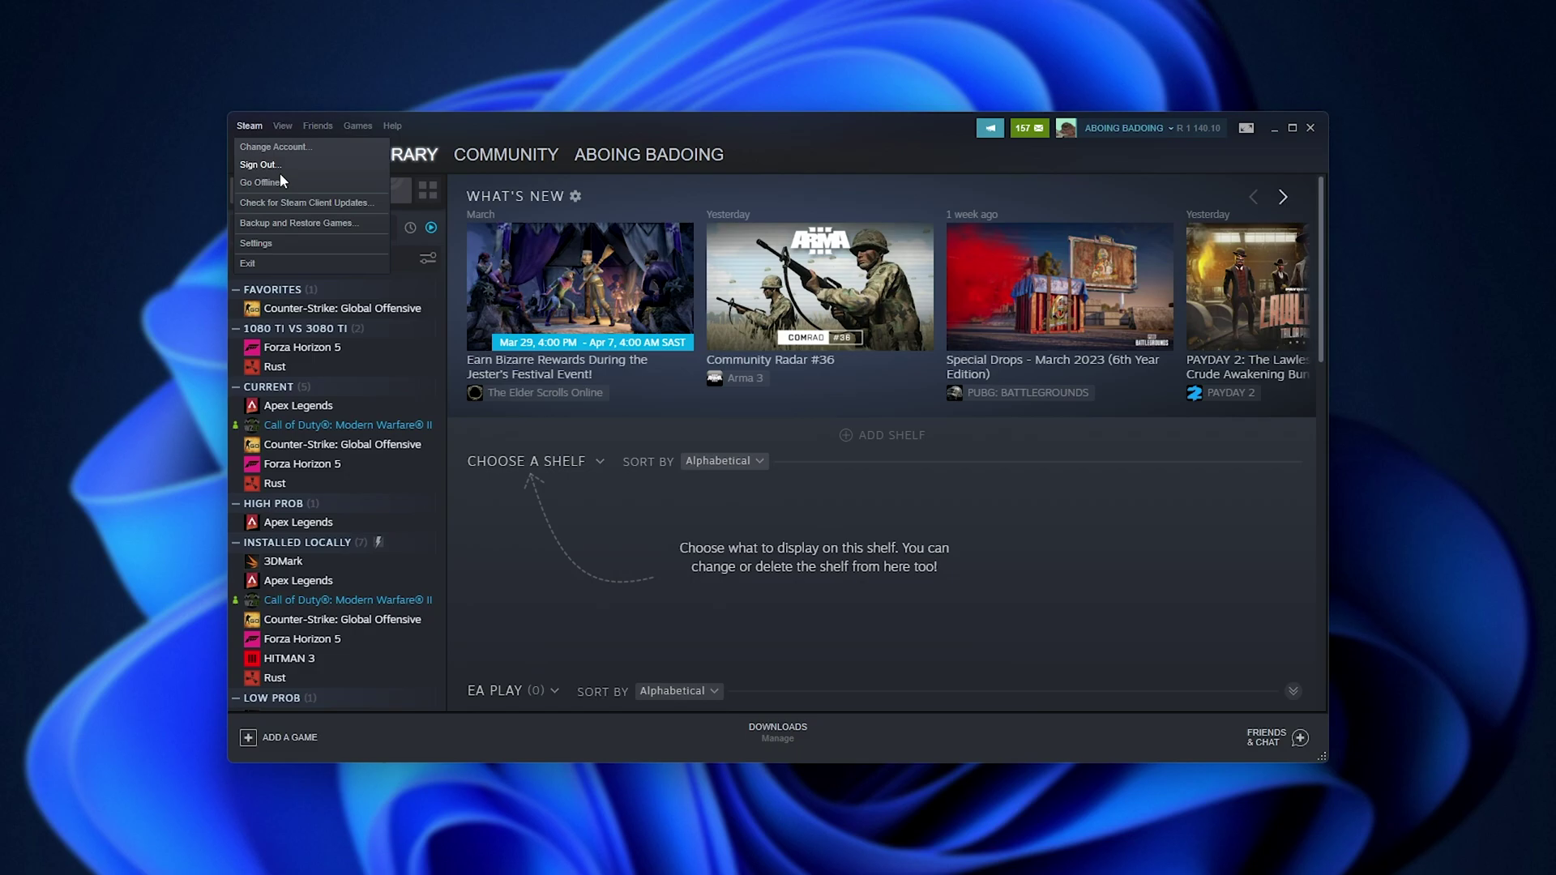
{"action": "left_click", "coordinate": [357, 125]}
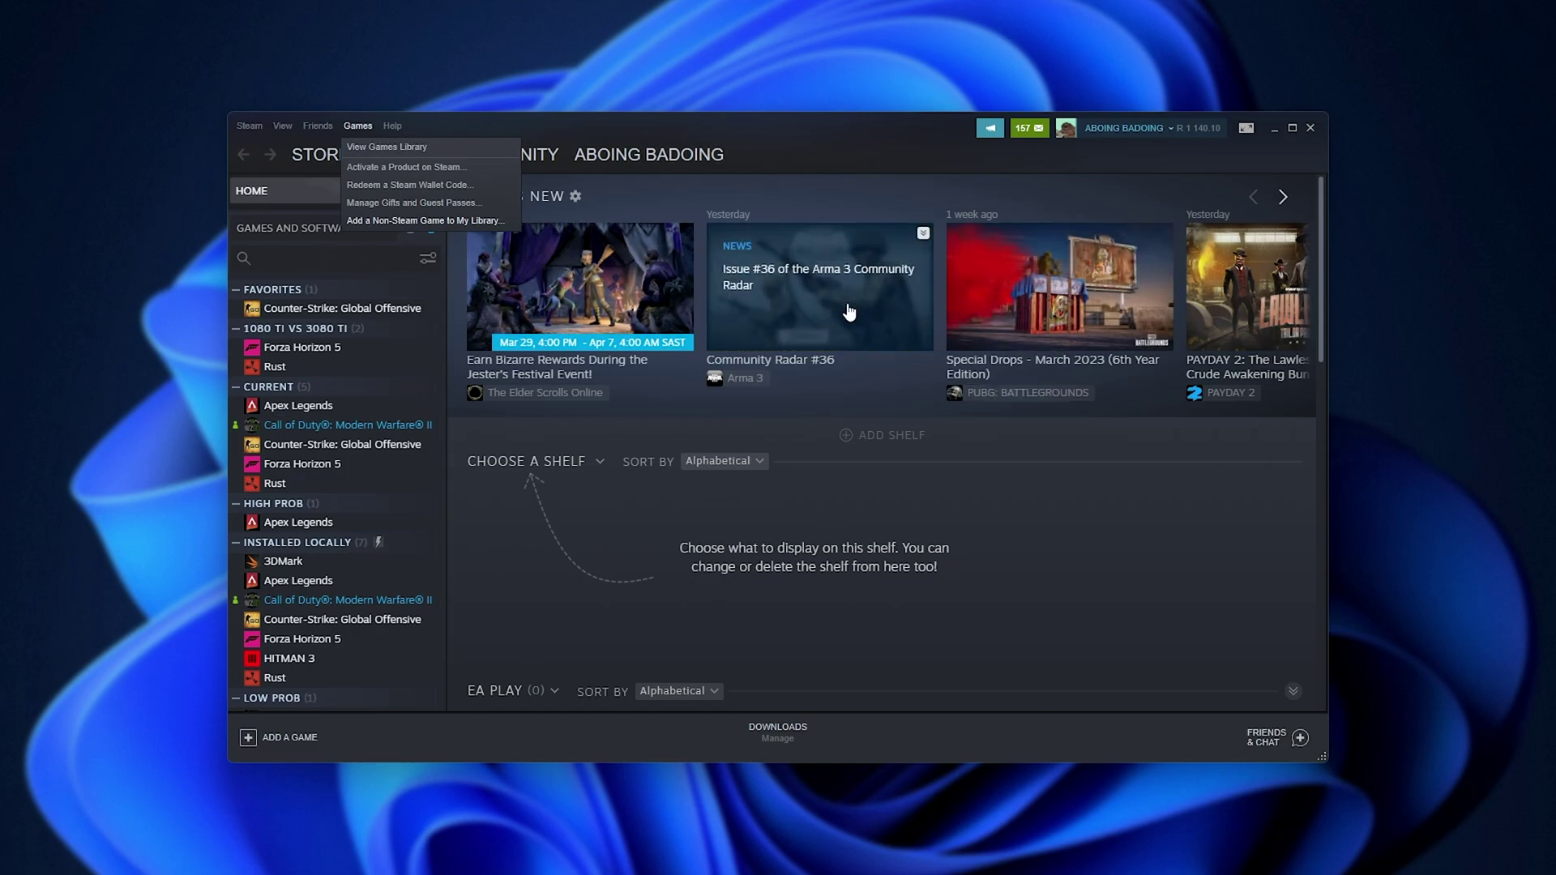
{"action": "left_click", "coordinate": [254, 130]}
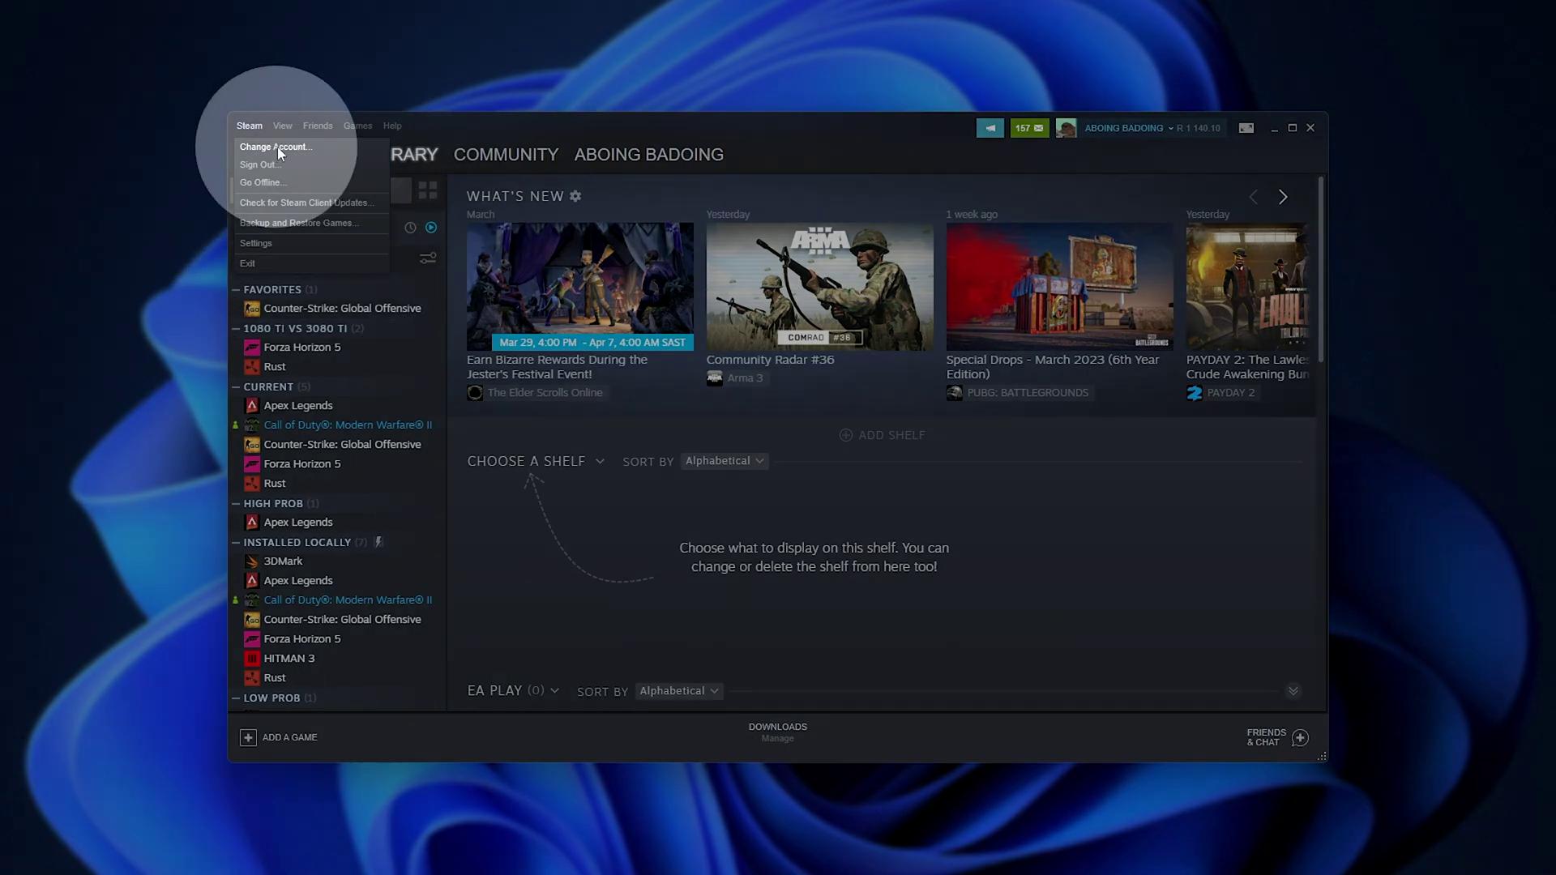
{"action": "left_click", "coordinate": [299, 148]}
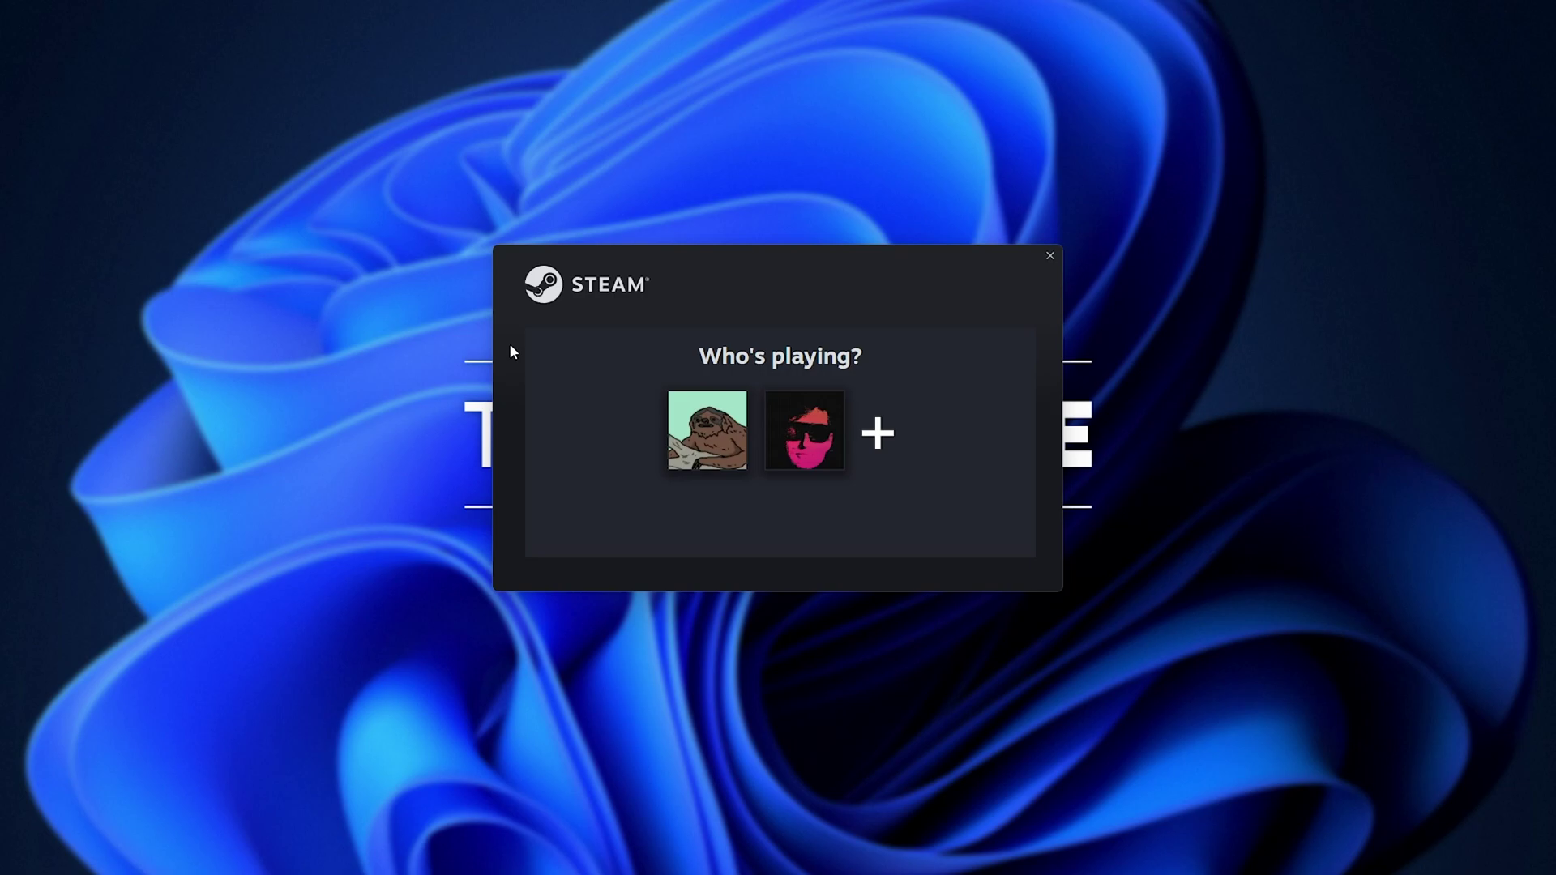
Sign in as the second saved account, the pink sunglasses avatar, from the Who's playing? picker.
{"action": "left_click_drag", "start_coordinate": [681, 355], "coordinate": [897, 357]}
{"action": "left_click", "coordinate": [897, 357]}
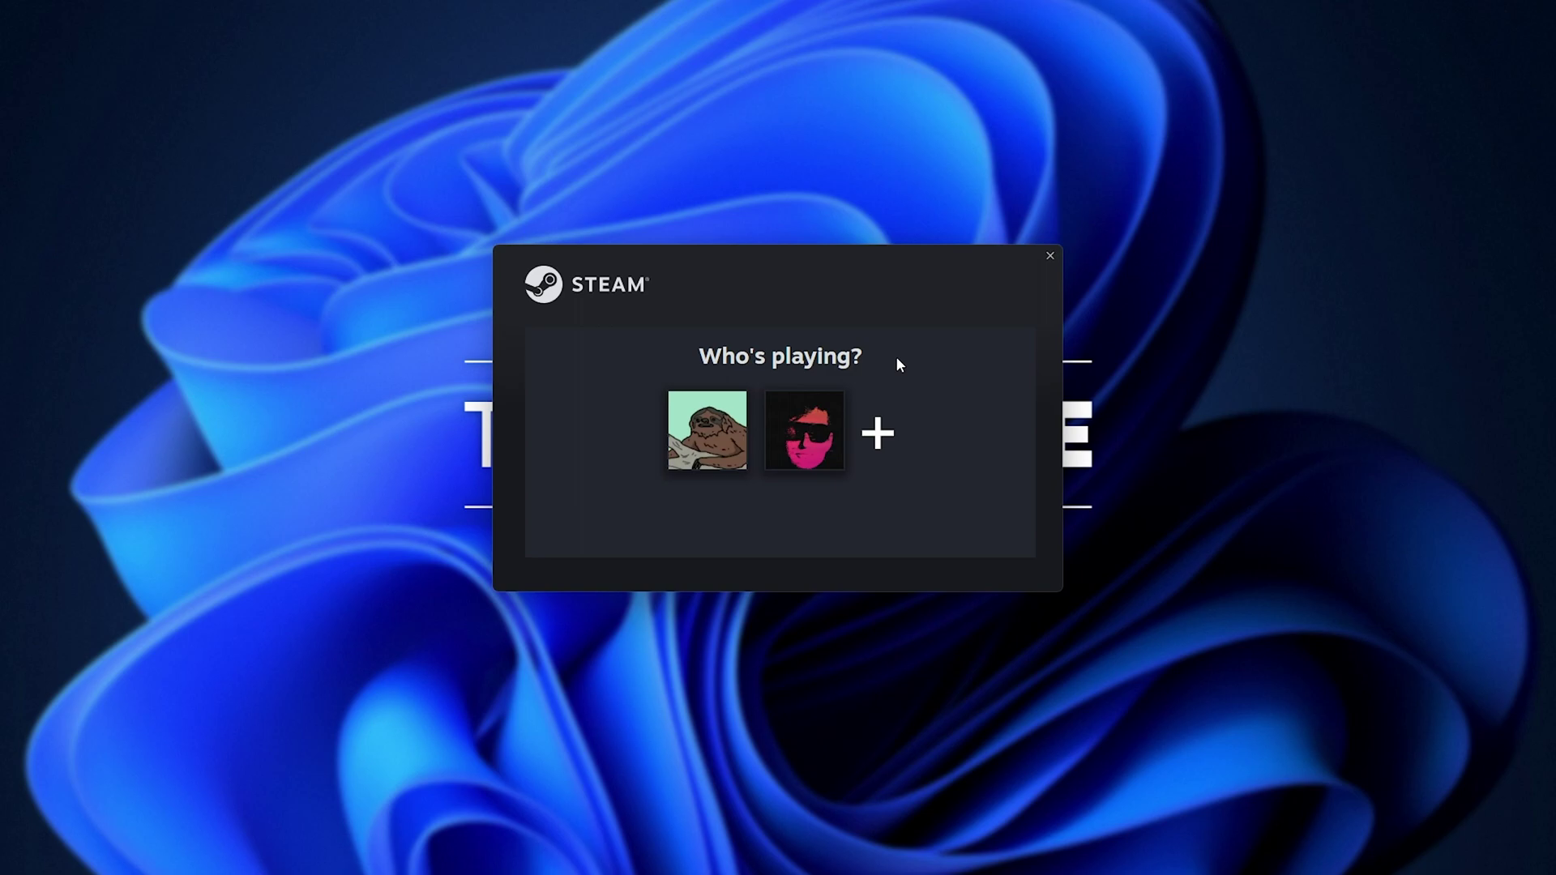
{"action": "left_click", "coordinate": [812, 418]}
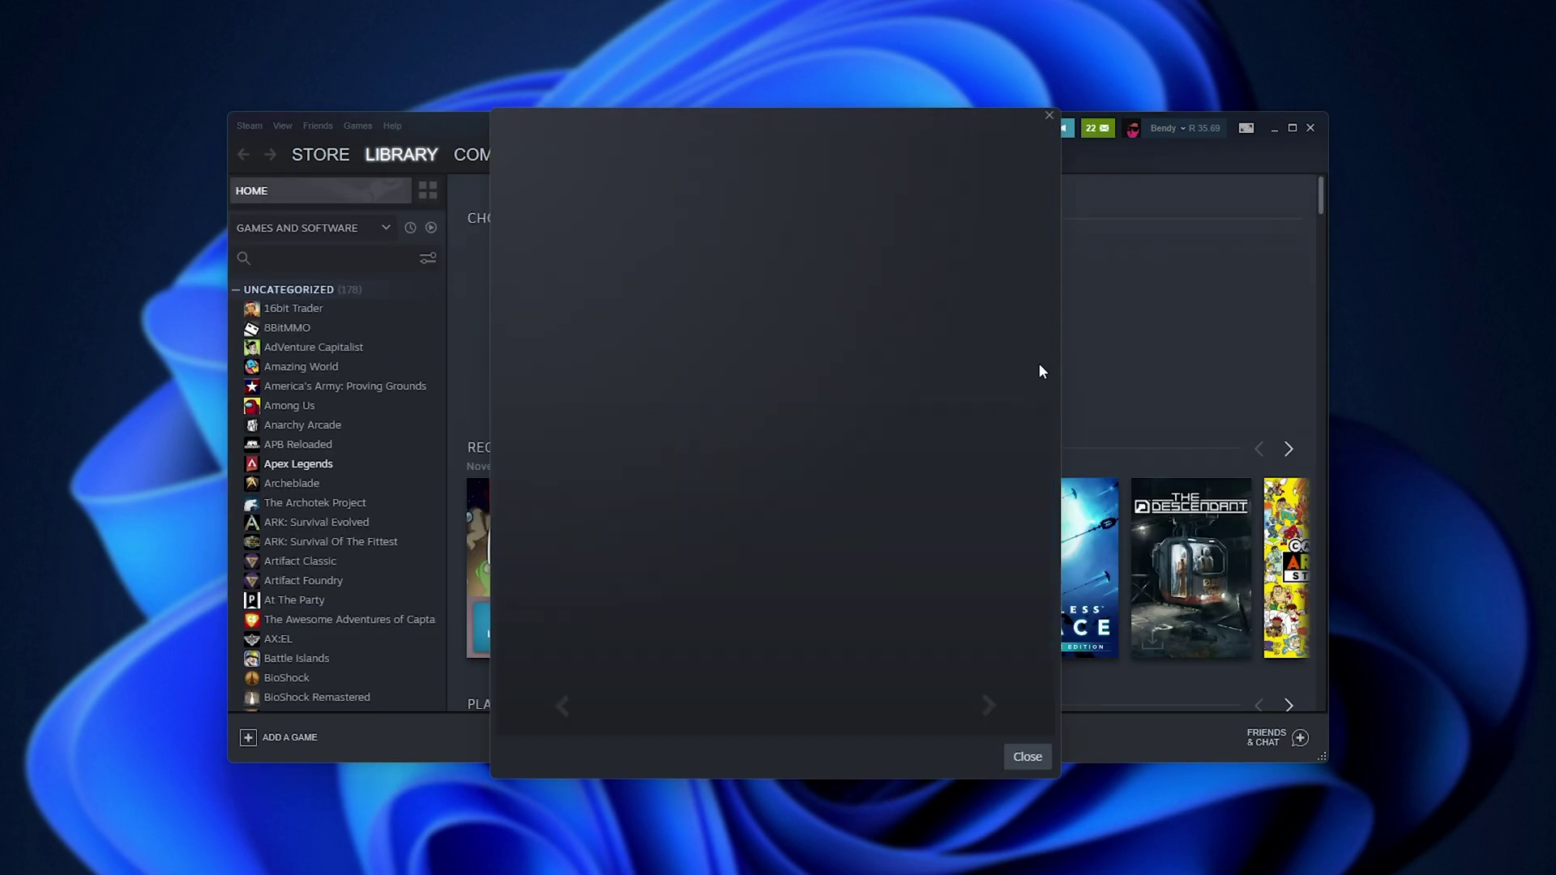
Dismiss the promo popup, confirm Change Account again, and sign in as the green-avatar original account.
{"action": "left_click", "coordinate": [1049, 115]}
{"action": "left_click", "coordinate": [249, 126]}
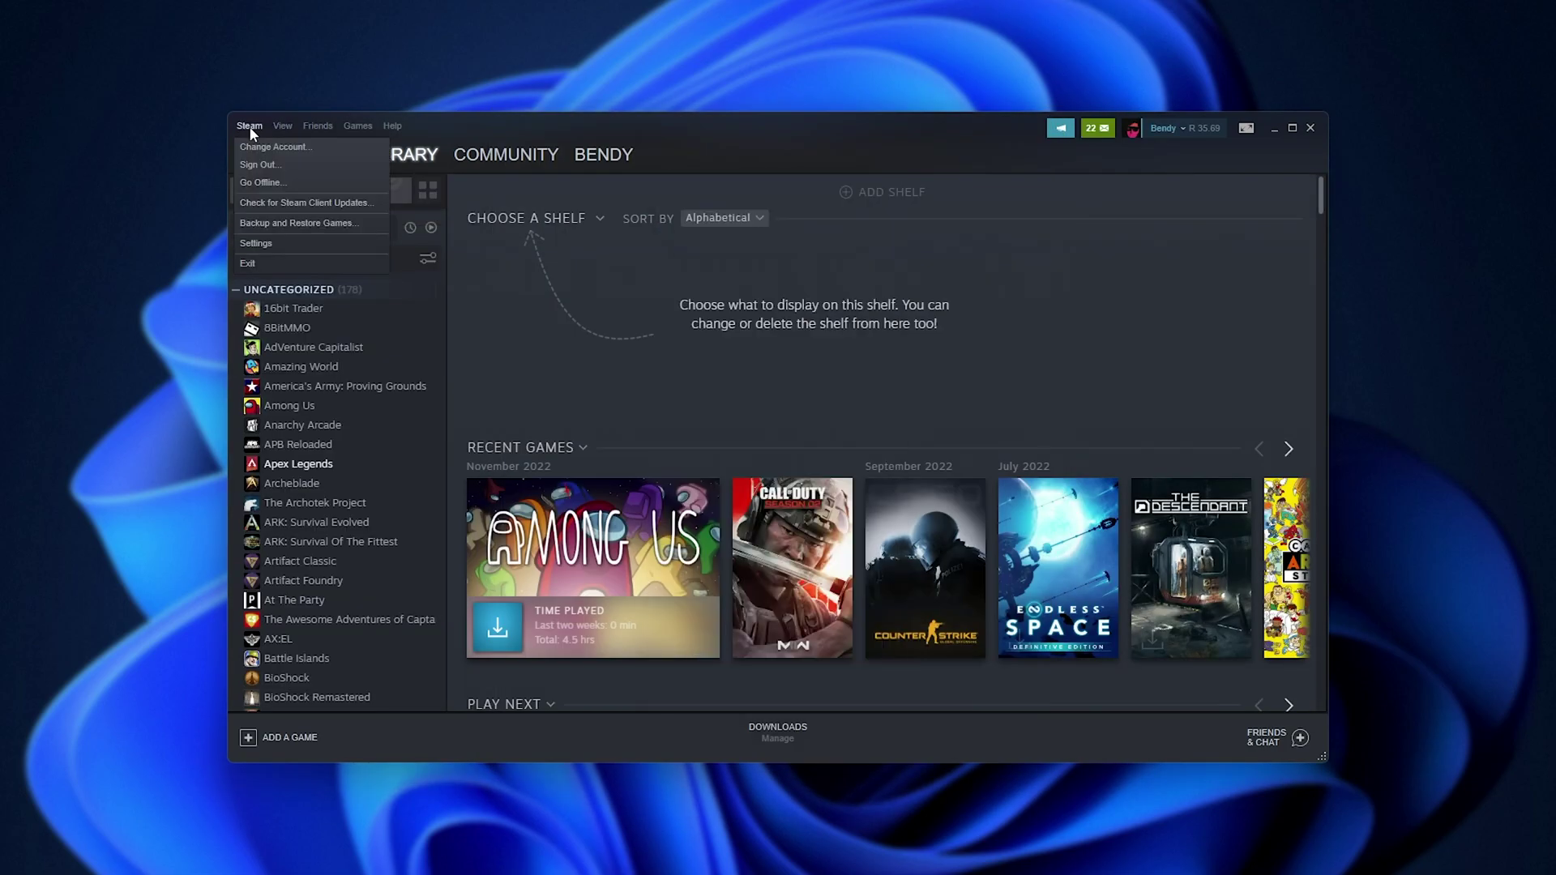
{"action": "left_click", "coordinate": [267, 140]}
{"action": "key", "text": "Return"}
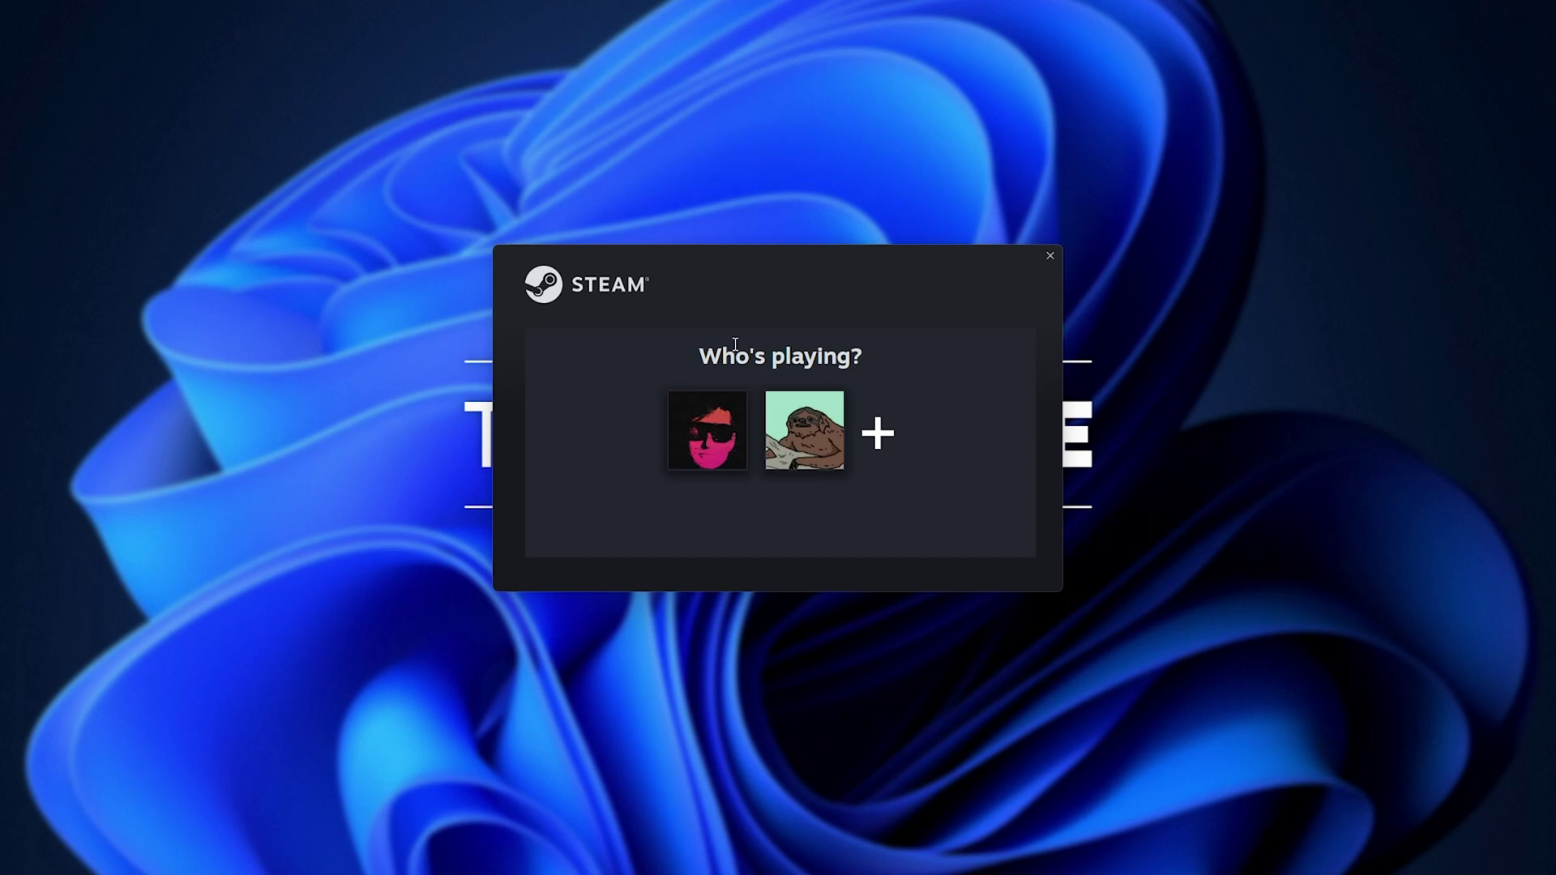
{"action": "left_click", "coordinate": [799, 429]}
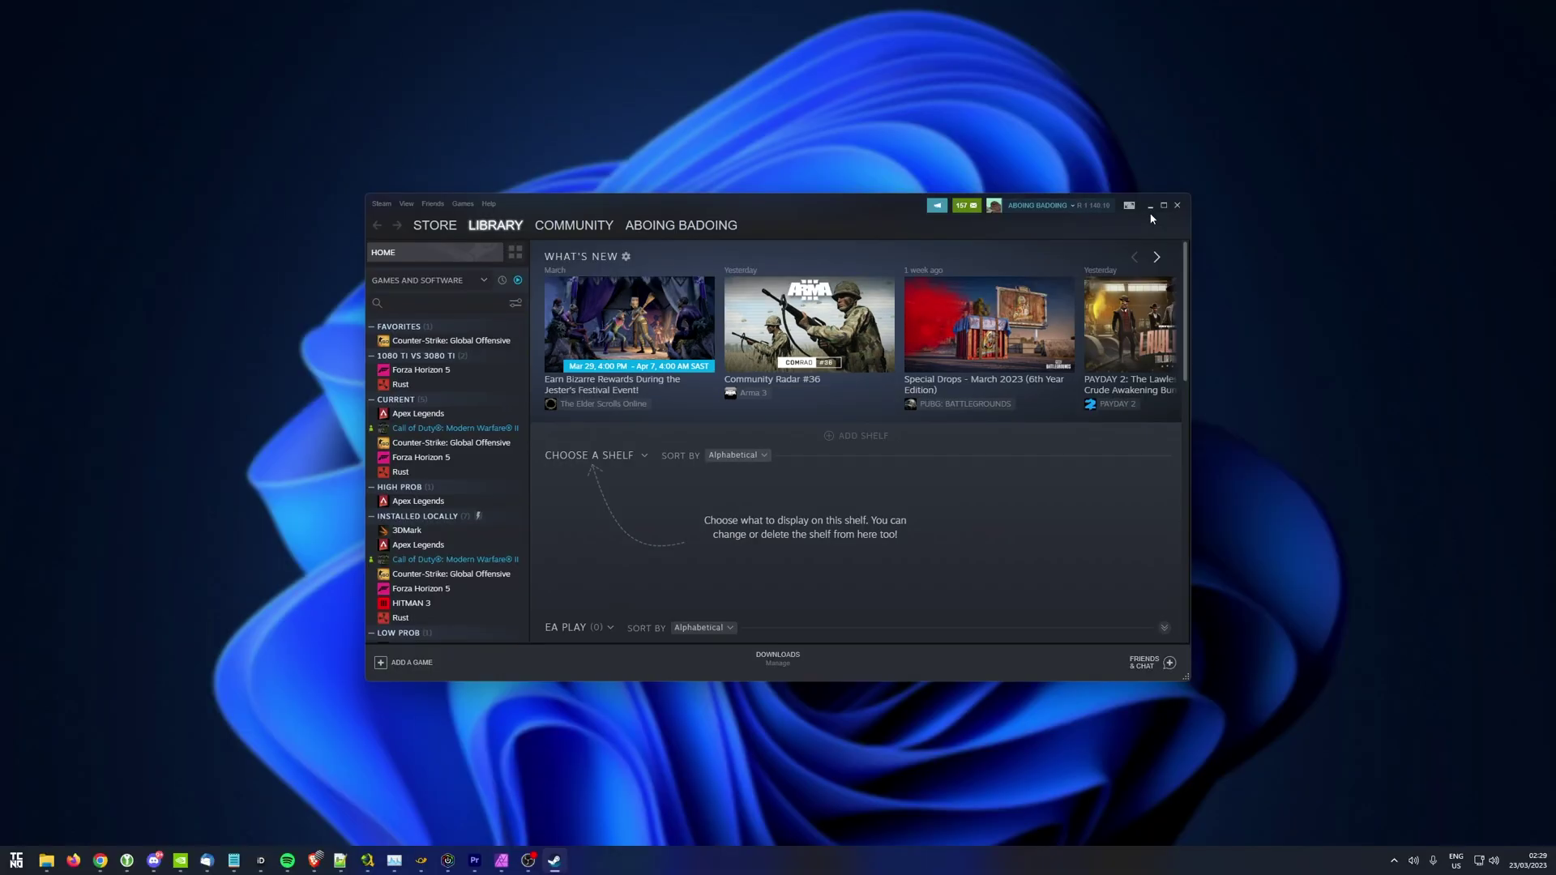
Minimize the Steam window to reveal the bare Windows desktop.
{"action": "left_click", "coordinate": [1274, 129]}
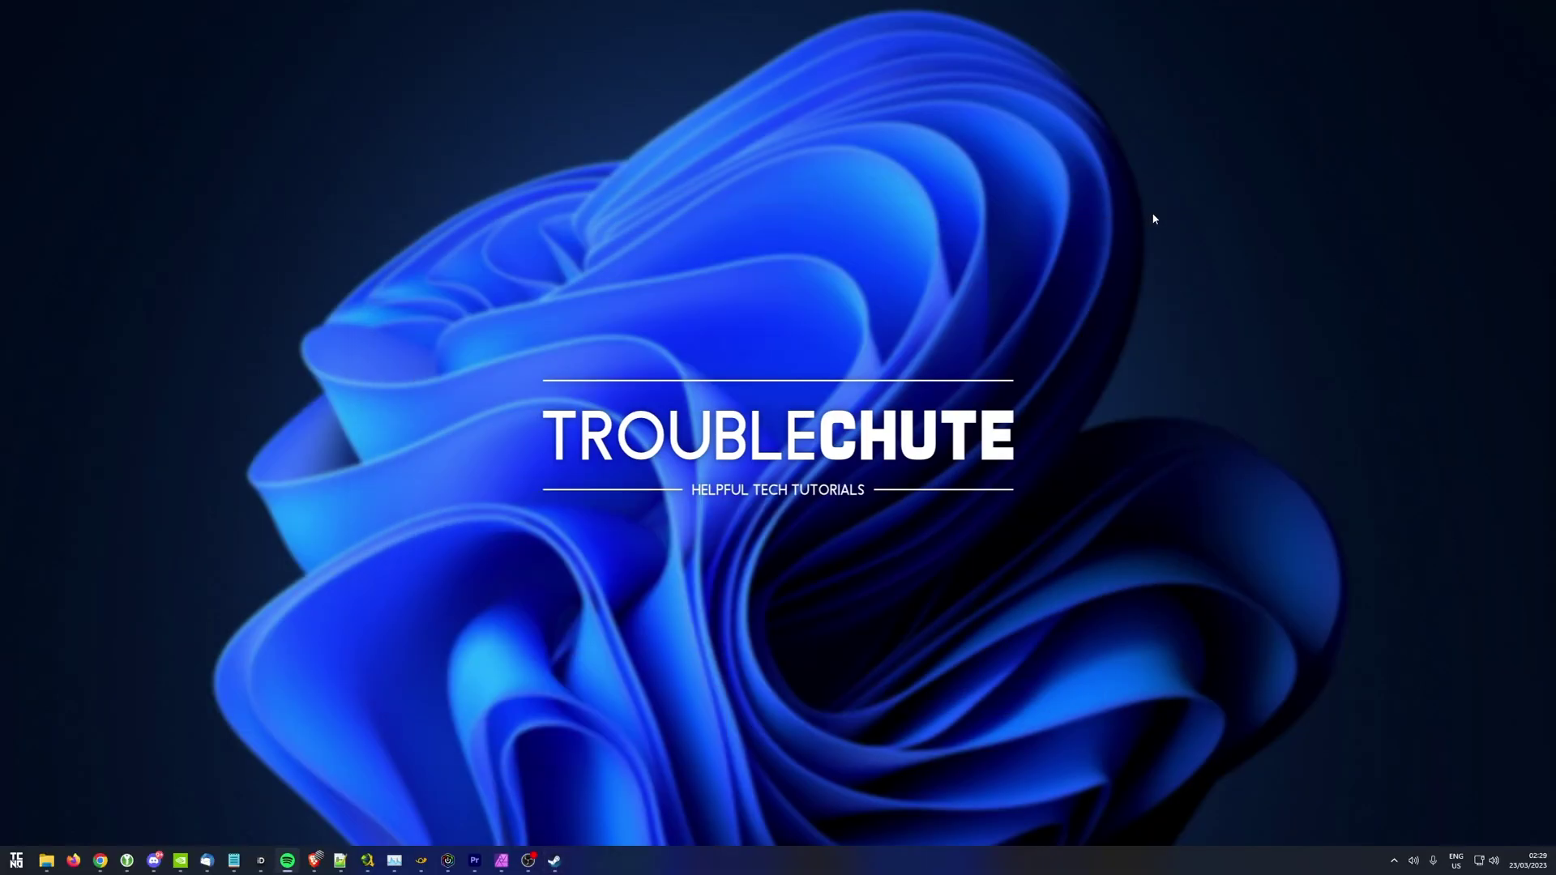